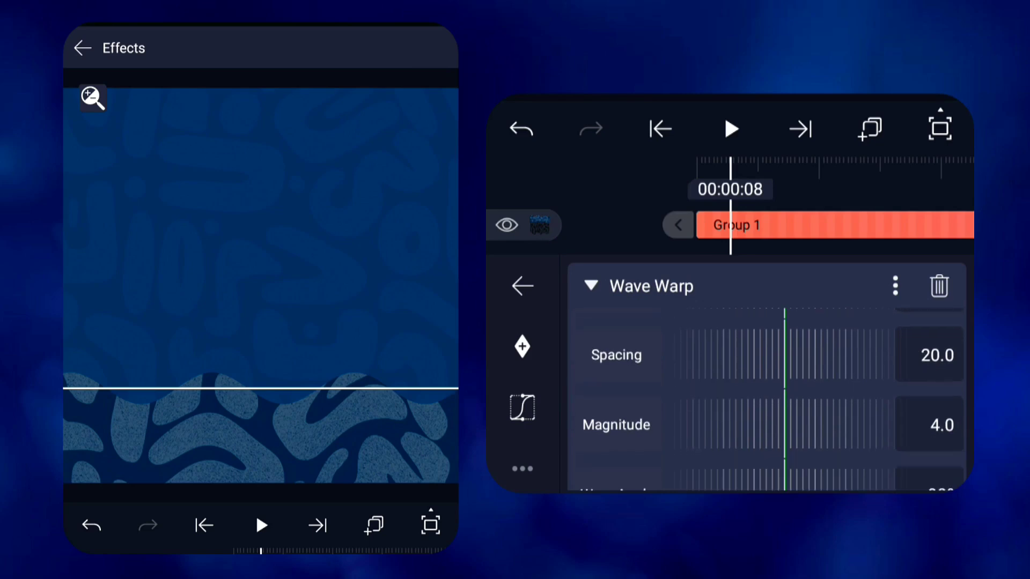
Step: Set the group's Wave Warp Spacing to 8.0 and raise its Phase
click(616, 355)
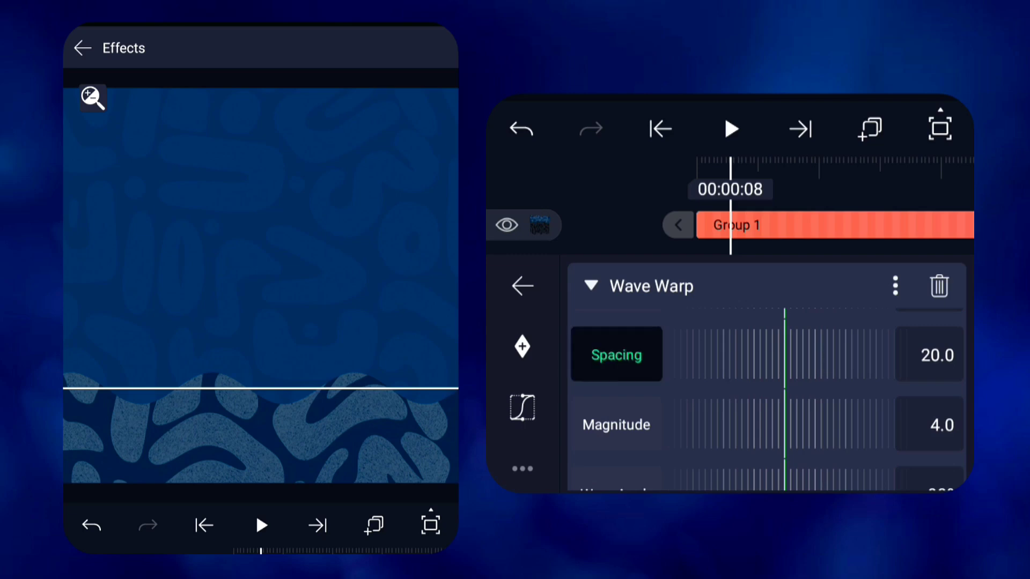
text(8)
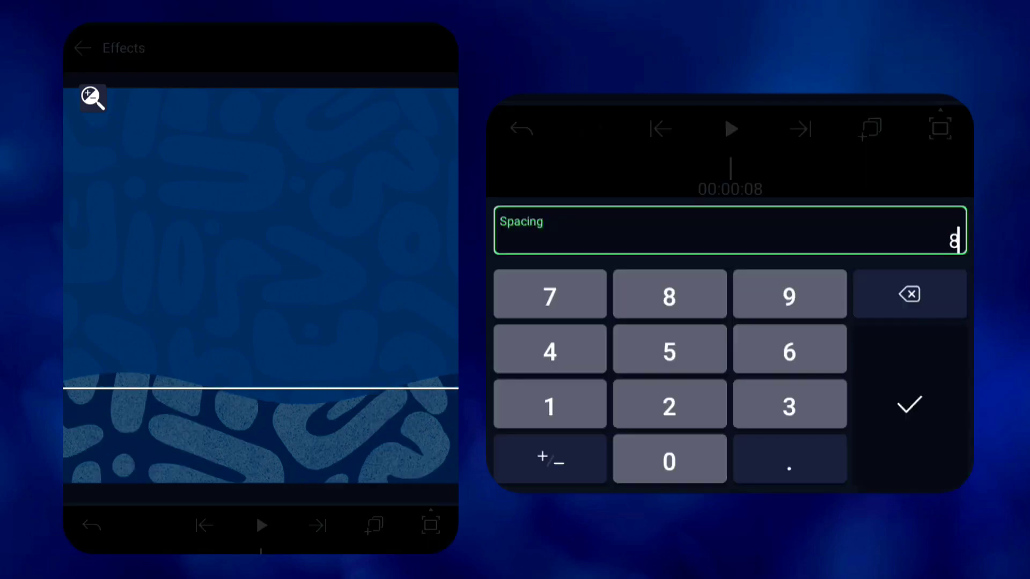
click(909, 405)
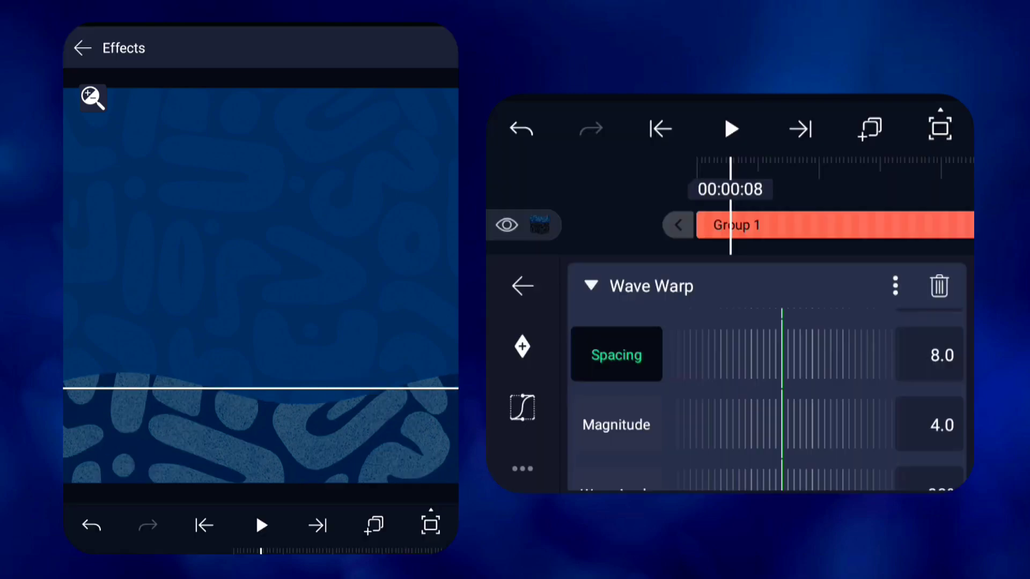
scroll(765, 402, up, 2)
click(617, 344)
mouse_move(805, 345)
mouse_down()
mouse_move(726, 345)
mouse_move(761, 344)
mouse_up()
click(522, 285)
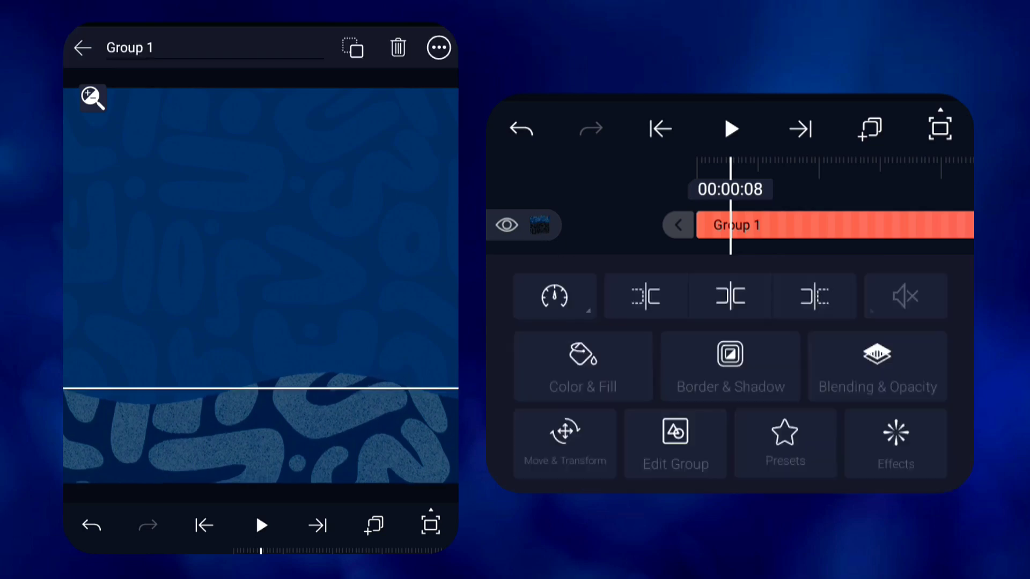
click(896, 438)
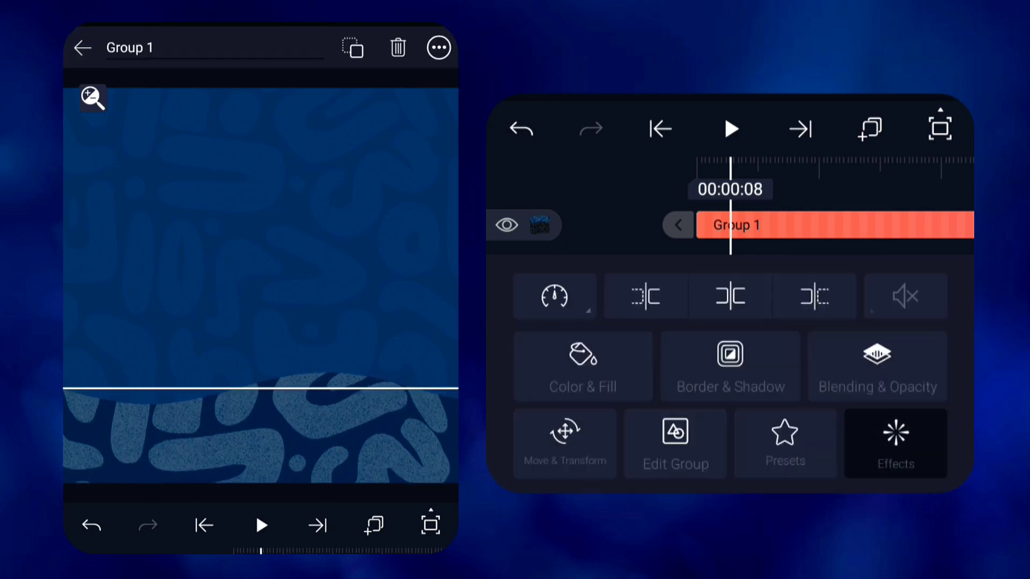
Step: Add an Inner Glow effect to the wave group and start with a dark navy glow colour
click(764, 338)
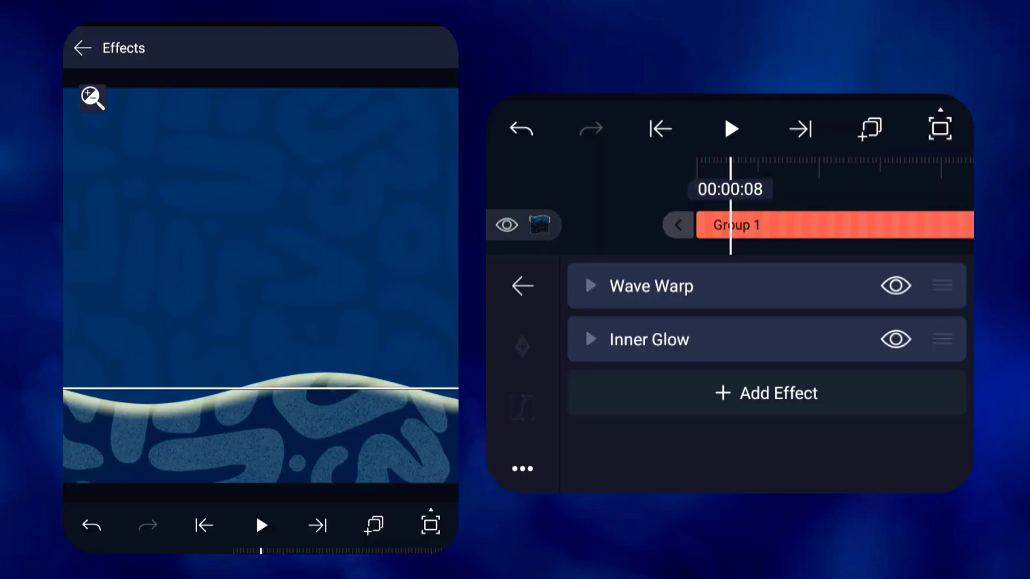
click(649, 339)
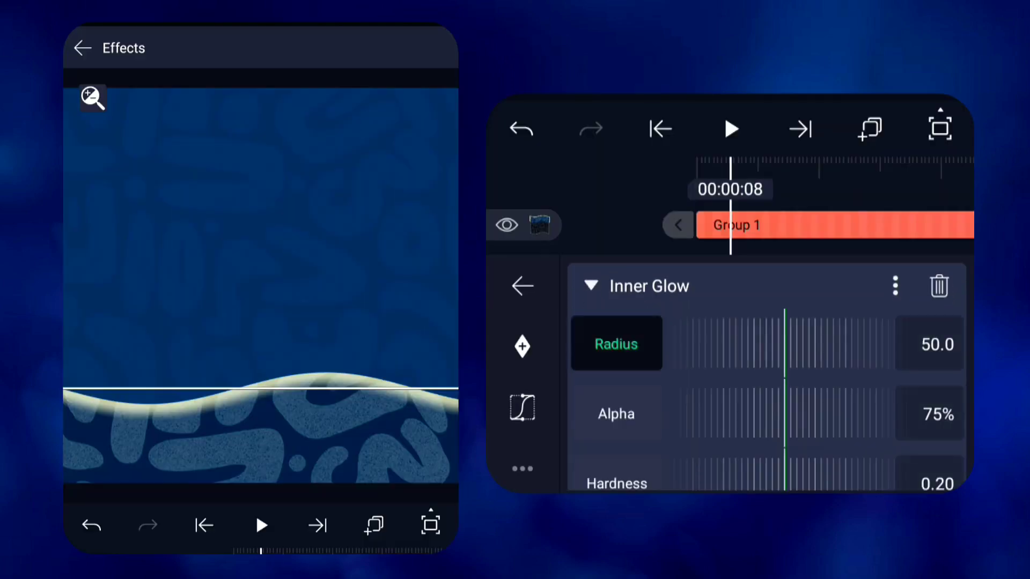
scroll(765, 402, down, 3)
click(616, 421)
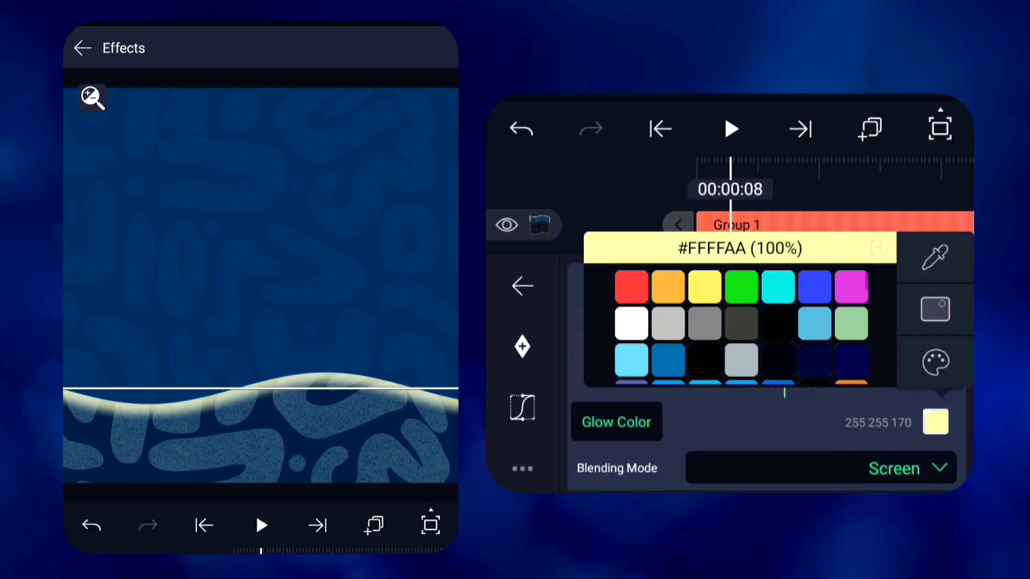
scroll(740, 325, down, 5)
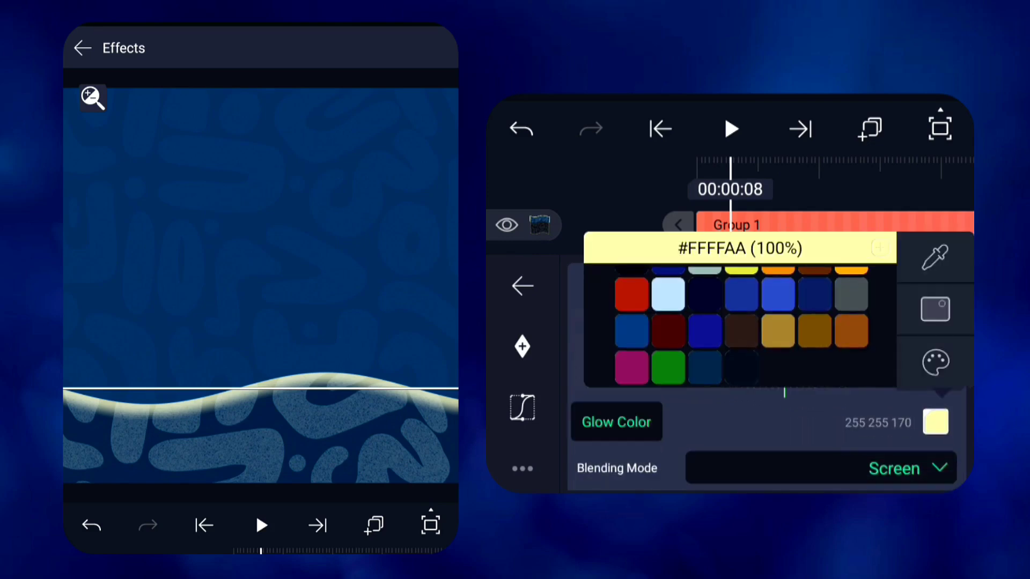
click(705, 367)
Step: Lighten the glow colour on the wheel to light blue (#82C3FF)
click(936, 309)
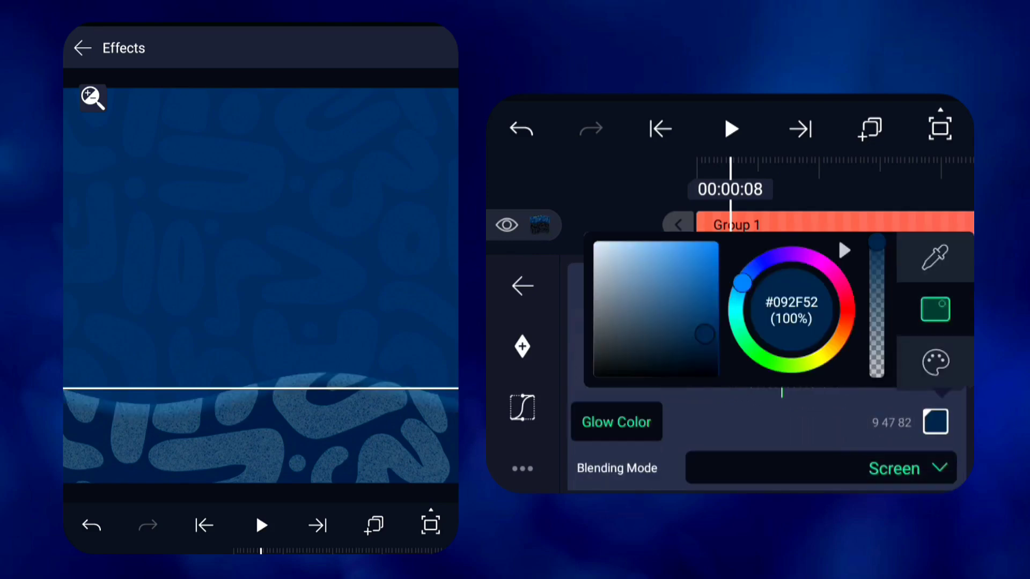
mouse_move(703, 334)
mouse_down()
mouse_move(667, 243)
mouse_move(654, 241)
mouse_up()
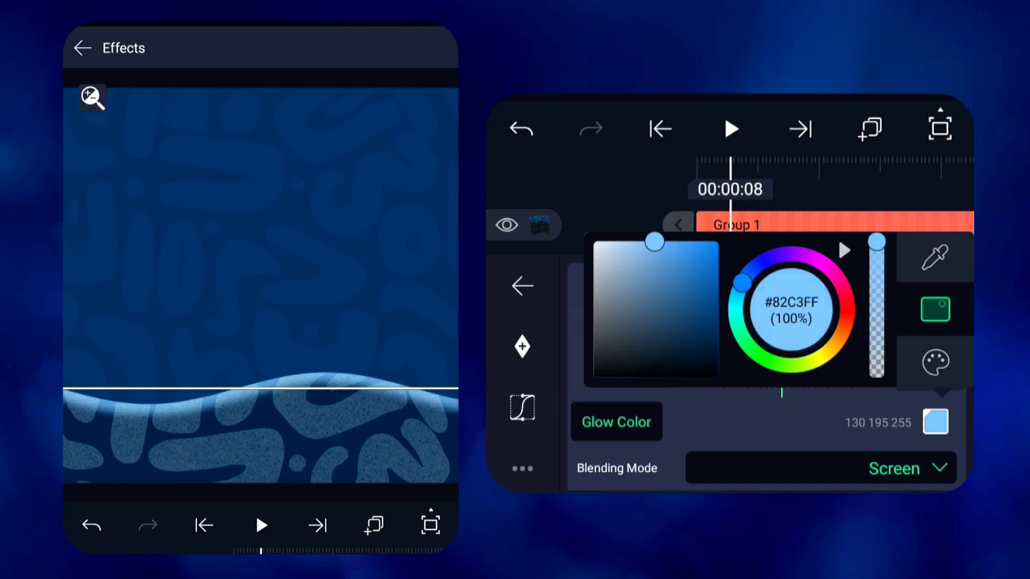
click(838, 235)
click(591, 286)
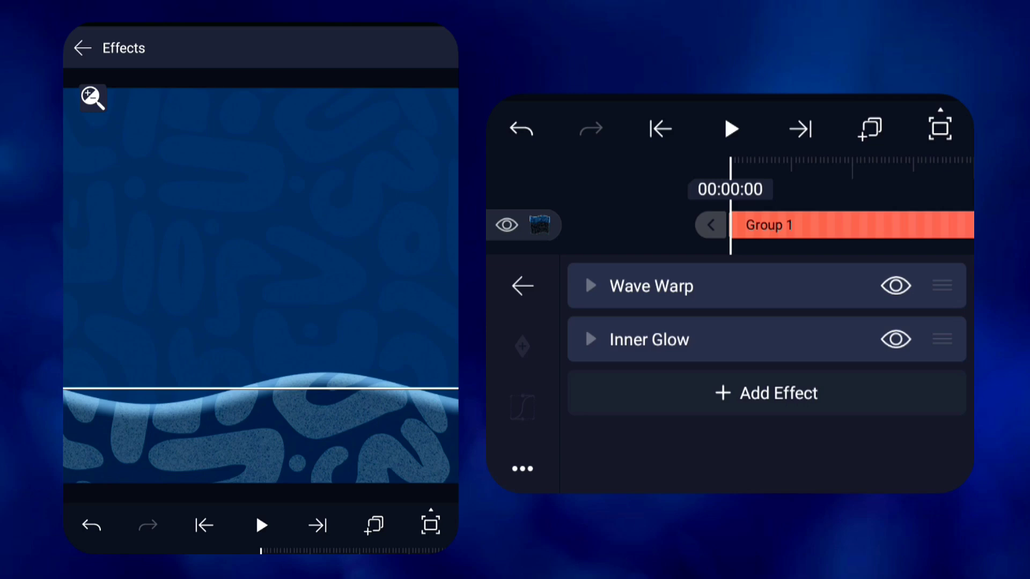
Step: Keyframe a new Wave Warp Phase later on the timeline so the wave animates
click(592, 286)
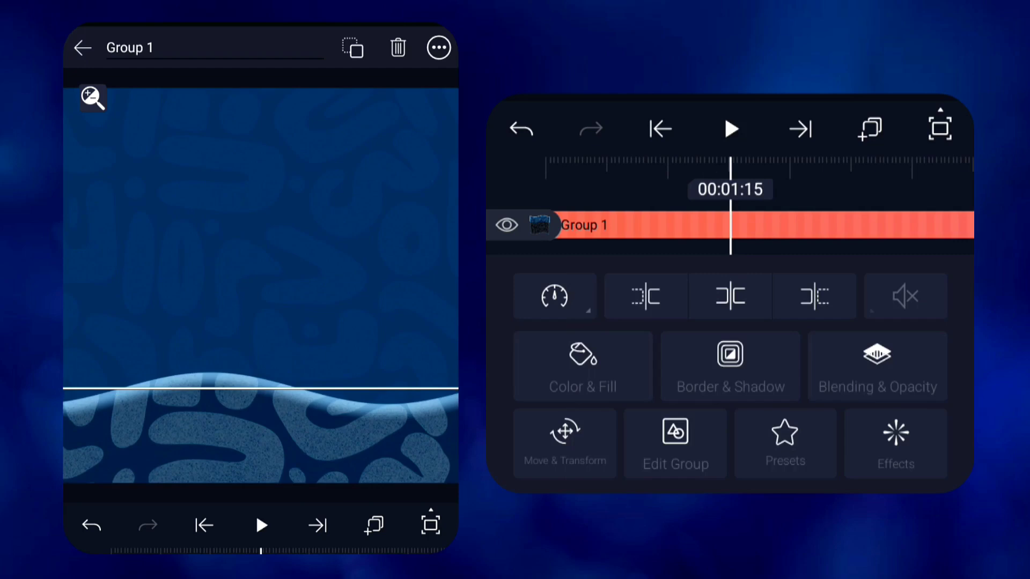
click(730, 366)
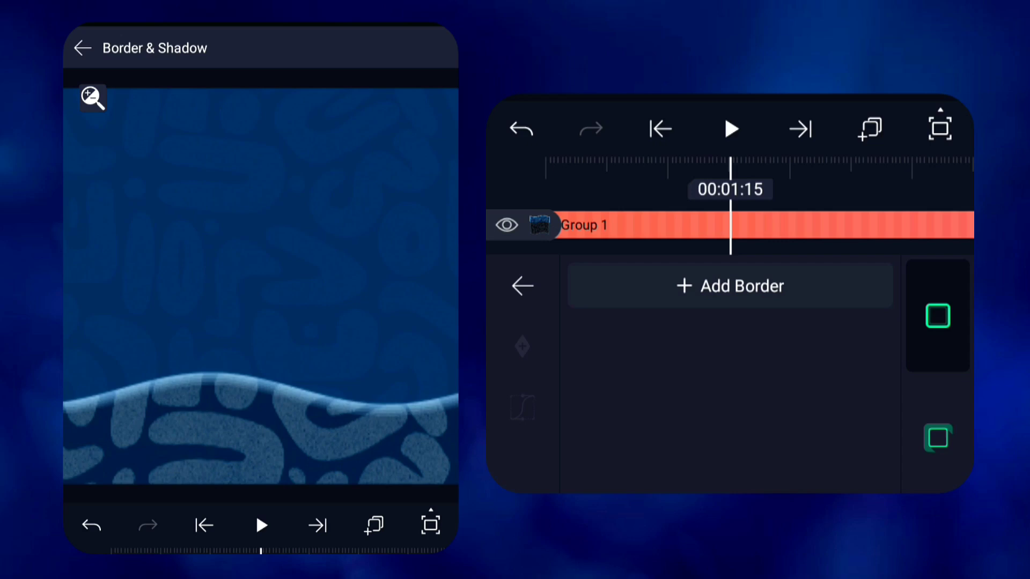
Step: Give Group 1 a shadow of size 78 with opacity lowered to about 21%
click(938, 437)
click(608, 382)
mouse_move(804, 382)
mouse_down()
mouse_move(667, 382)
mouse_move(753, 382)
mouse_up()
click(608, 453)
drag(724, 452, 800, 452)
click(609, 383)
drag(765, 382, 716, 382)
click(608, 453)
drag(724, 452, 761, 452)
click(522, 286)
Step: Return to the project timeline and play the animation from the start
click(82, 48)
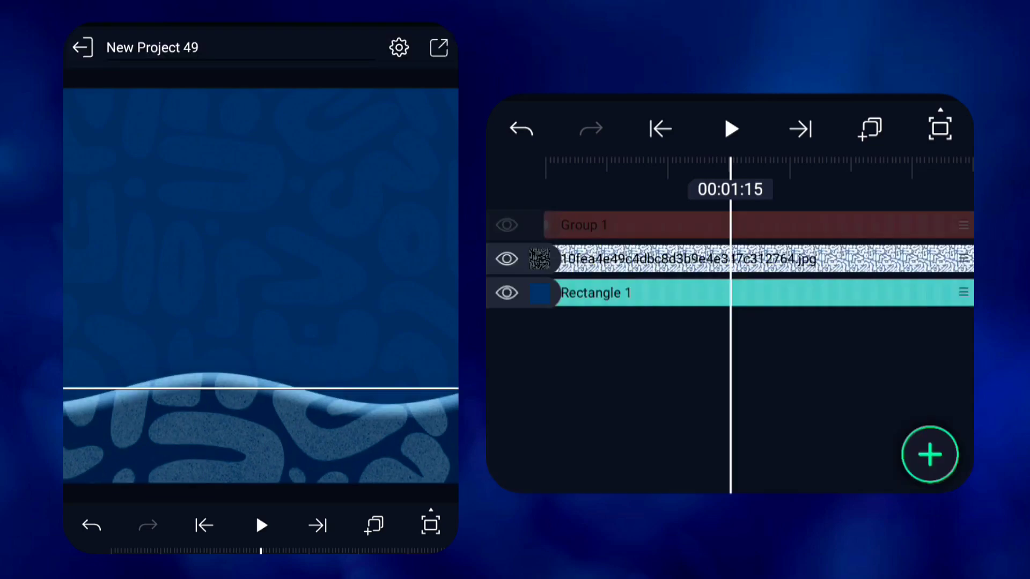
click(660, 128)
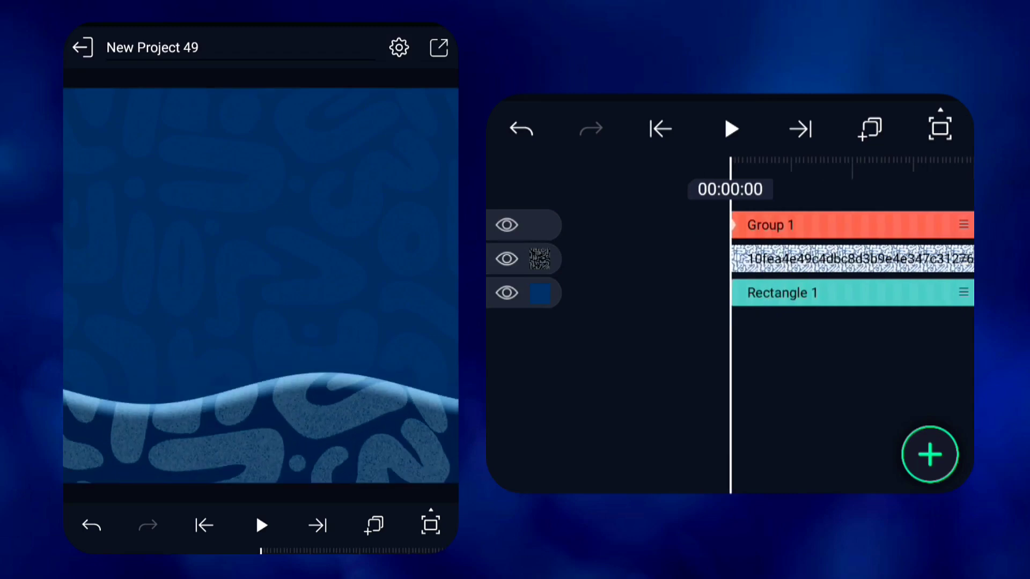
drag(805, 362, 763, 362)
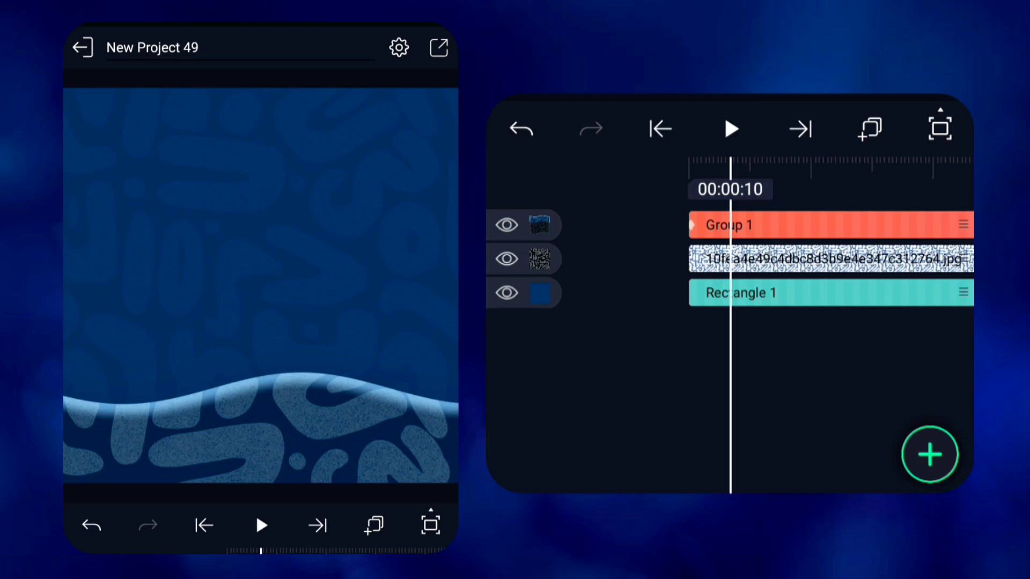
key(space)
key(space)
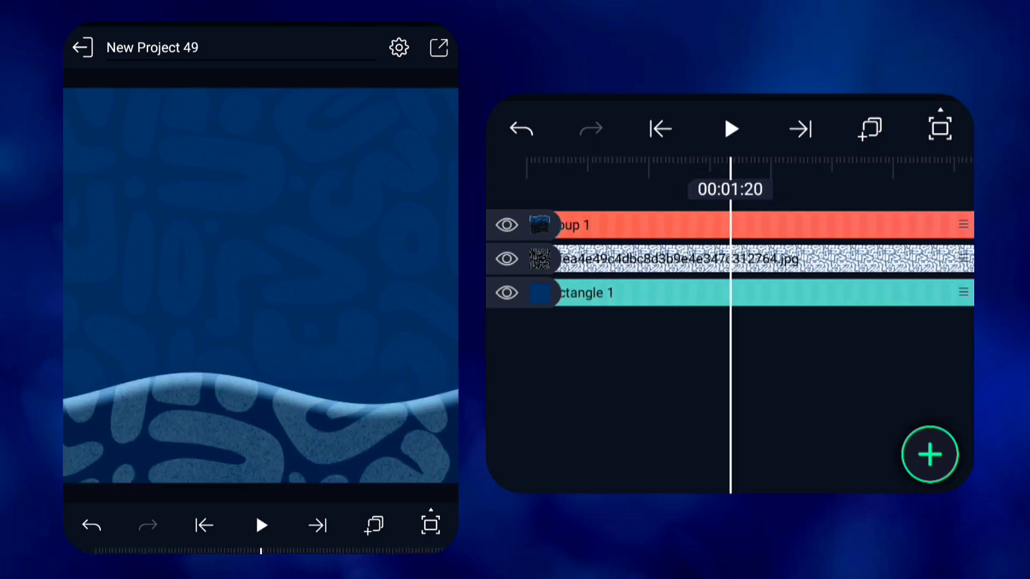
Step: Select Group 1 and reopen its Inner Glow settings
click(644, 225)
click(896, 443)
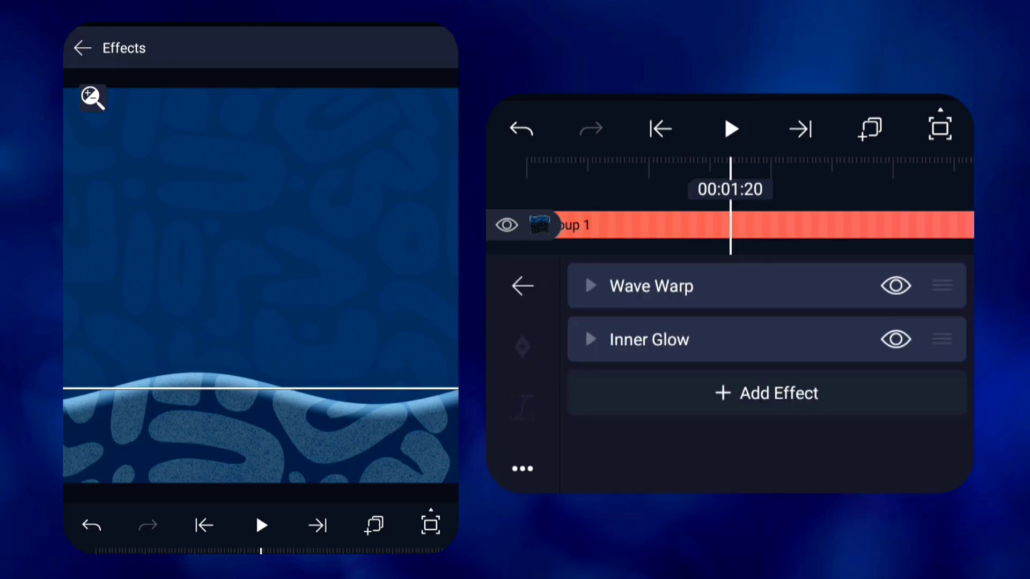
click(523, 287)
click(895, 442)
click(655, 338)
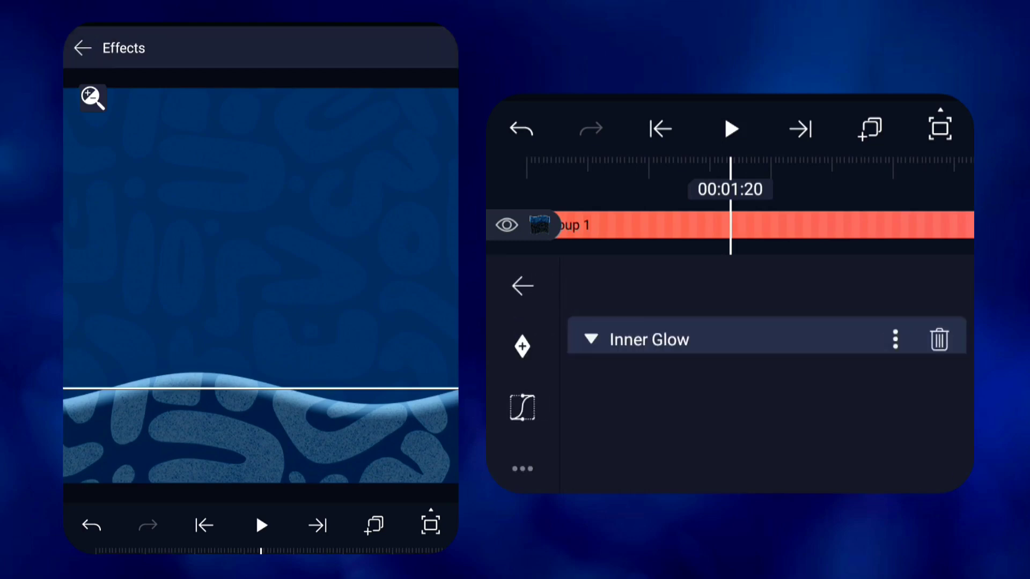
scroll(765, 403, down, 3)
Step: Refine the glow colour on the wheel to a medium sky blue (101, 170, 235)
click(935, 422)
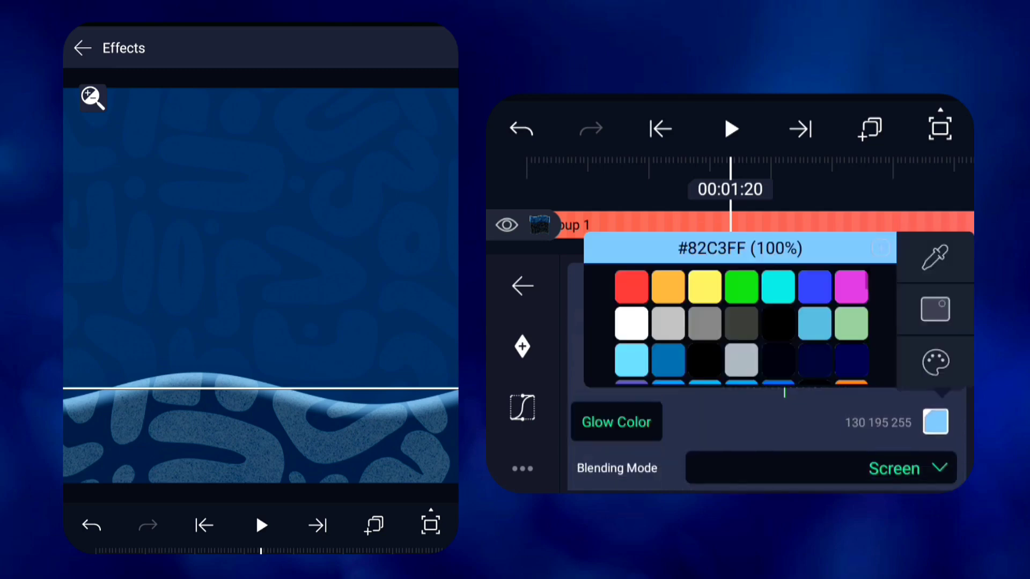
click(935, 309)
mouse_move(653, 242)
mouse_down()
mouse_move(703, 241)
mouse_move(667, 239)
mouse_move(676, 256)
mouse_up()
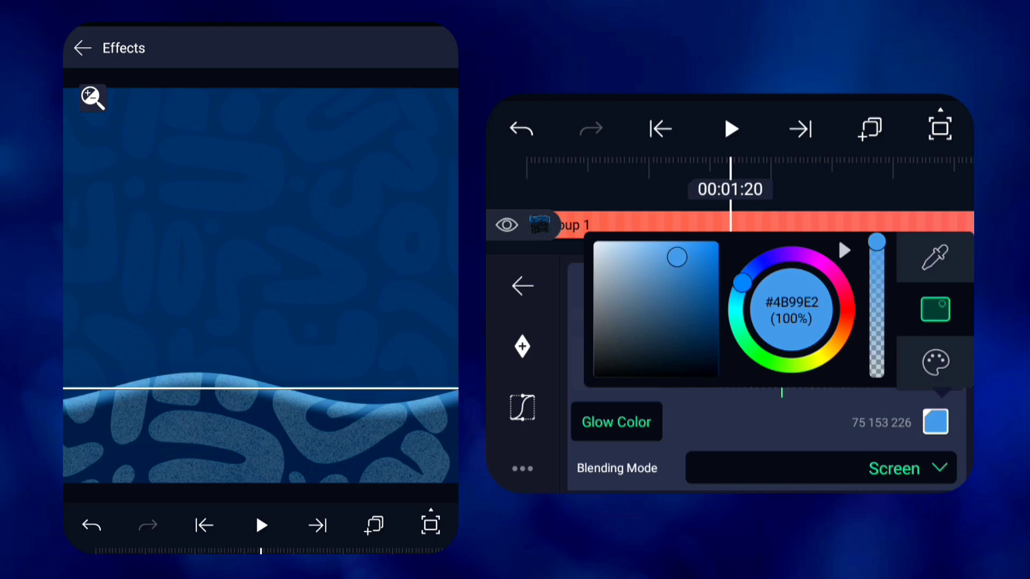
drag(677, 256, 660, 241)
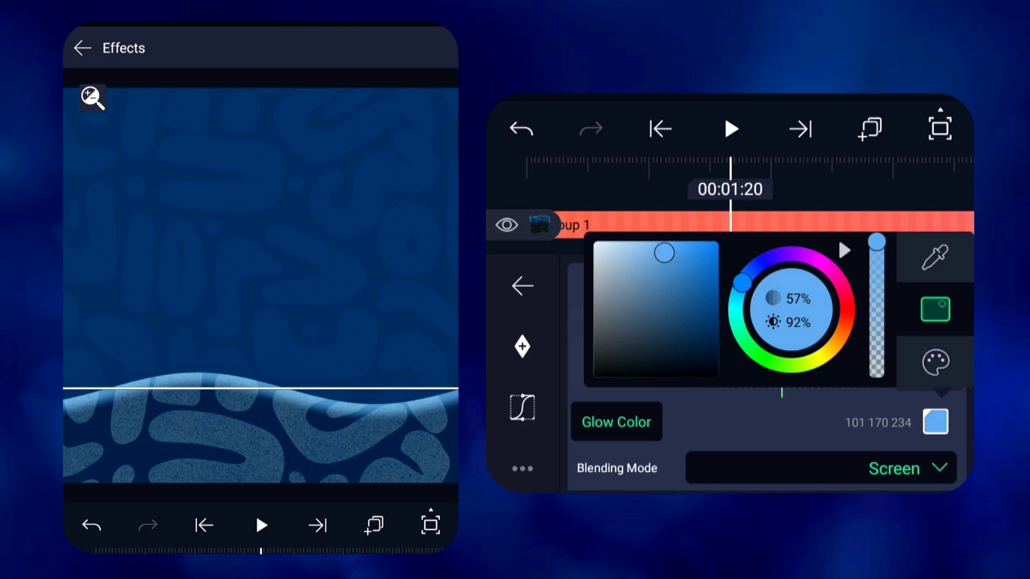
key(Escape)
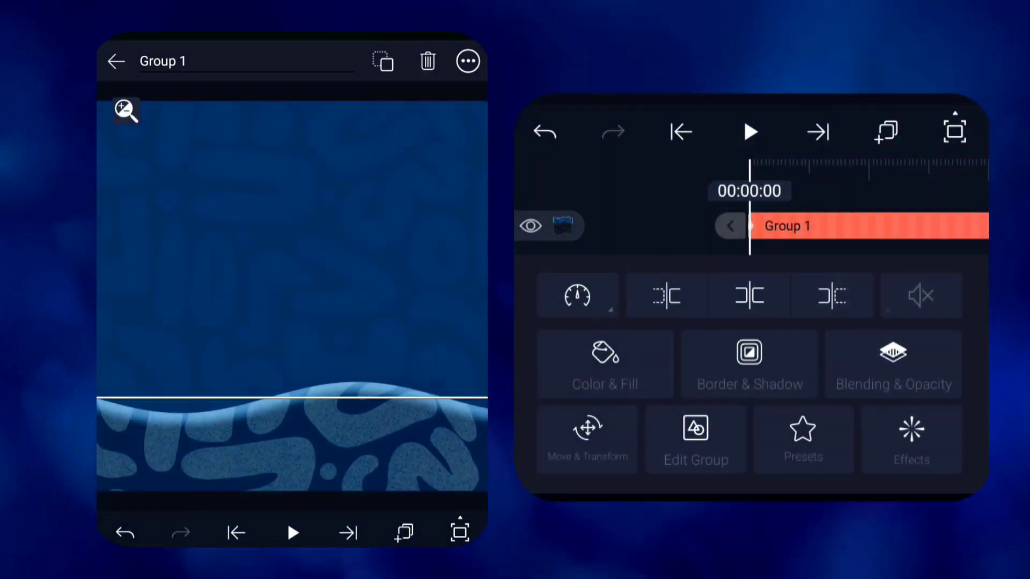
Step: Add a Brightness / Contrast effect to Group 1 with contrast at about +23%
click(911, 436)
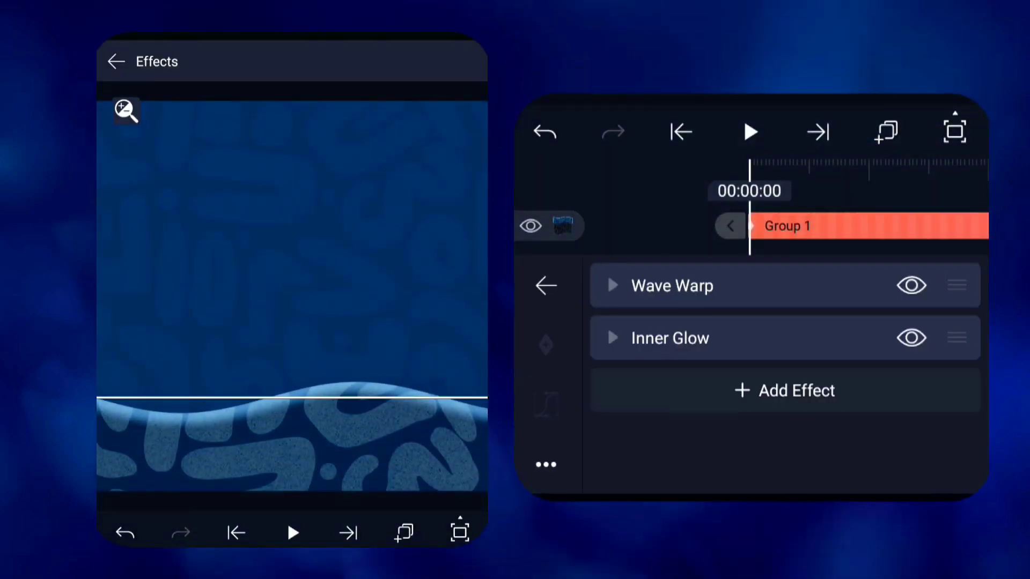
click(785, 390)
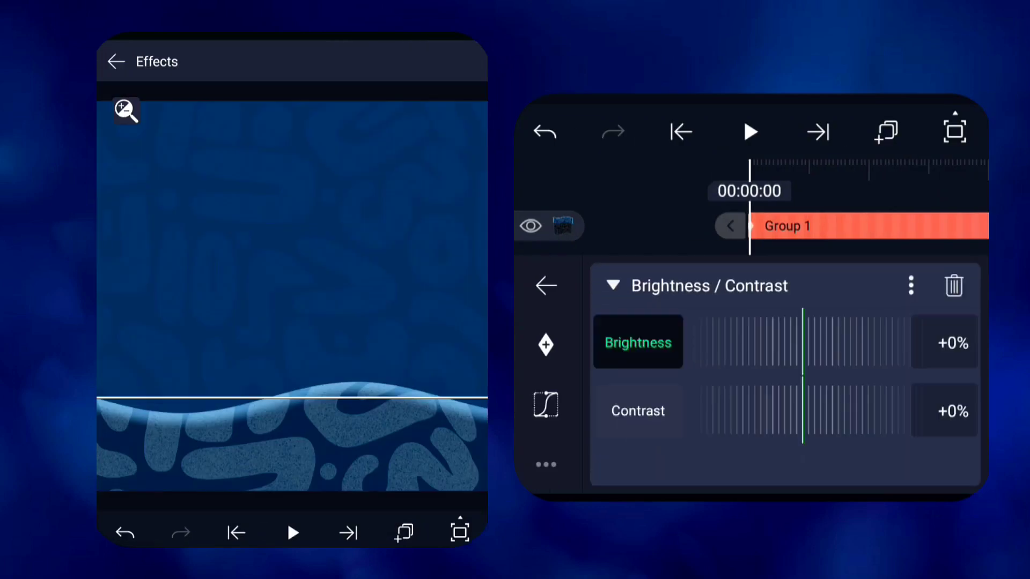
click(638, 411)
mouse_move(804, 411)
mouse_down()
mouse_move(741, 410)
mouse_move(806, 411)
mouse_move(792, 411)
mouse_up()
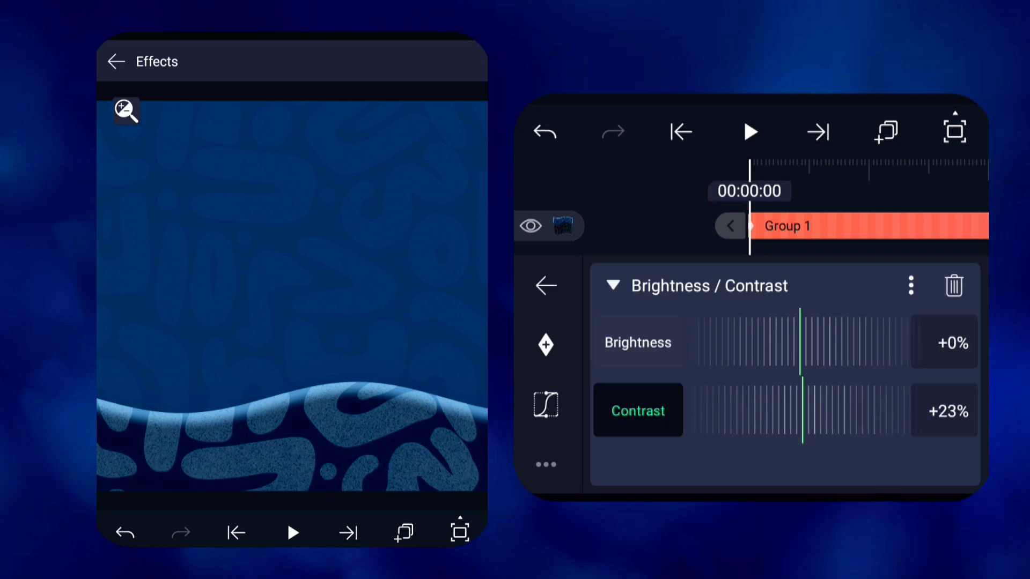
click(546, 285)
click(116, 61)
drag(805, 362, 736, 363)
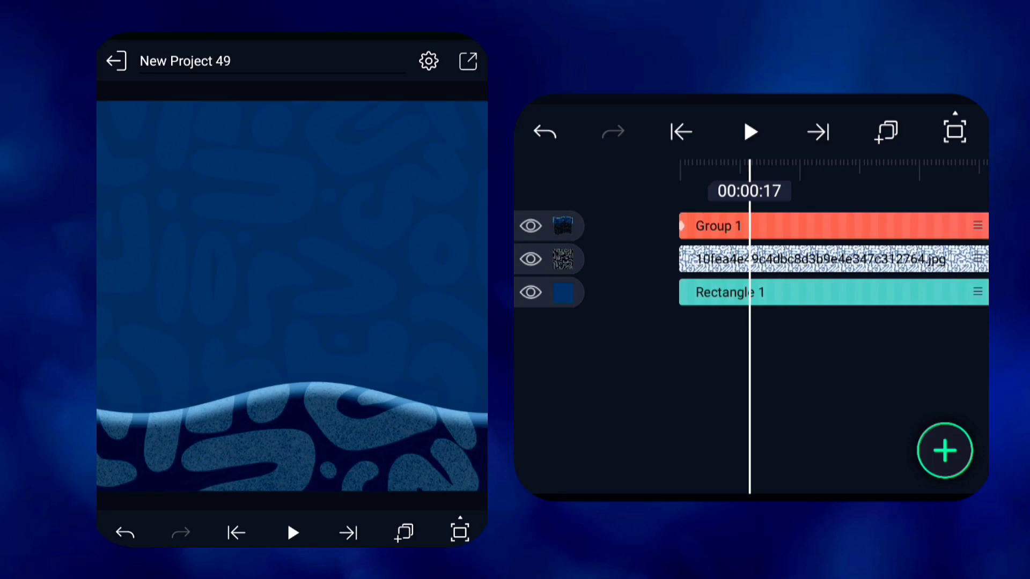
Step: Widen Group 1's inner glow radius to about 76.8 and raise alpha to 74%
click(719, 226)
click(912, 434)
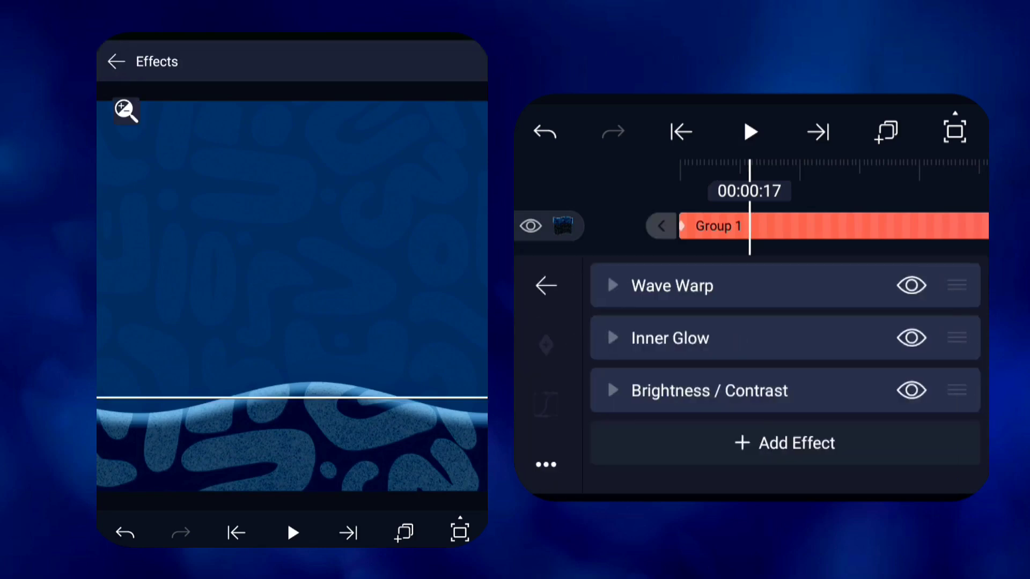
click(671, 338)
mouse_move(805, 343)
mouse_down()
mouse_move(725, 343)
mouse_move(801, 343)
mouse_move(734, 343)
mouse_up()
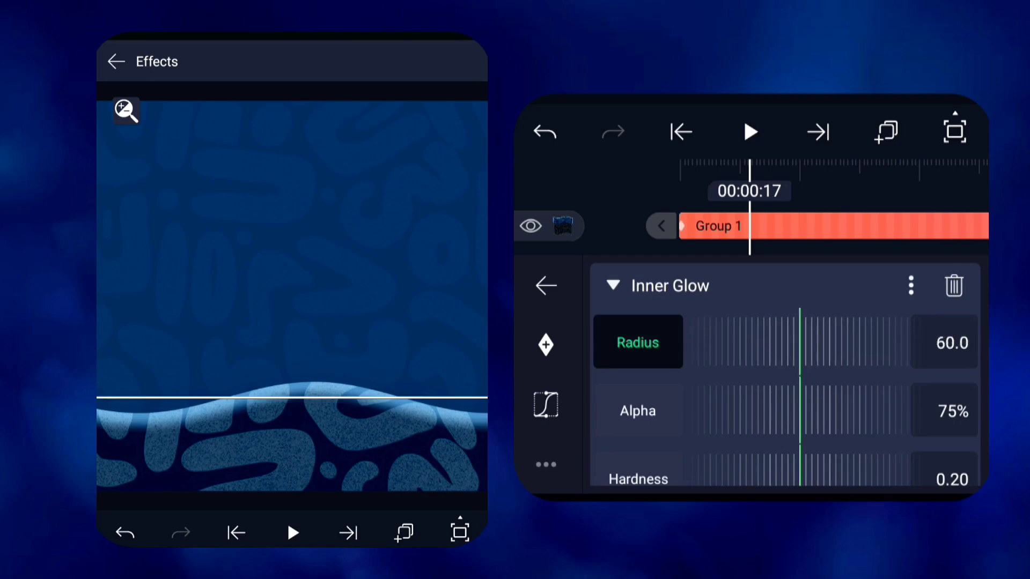
mouse_move(804, 343)
mouse_down()
mouse_move(764, 342)
mouse_move(804, 343)
mouse_up()
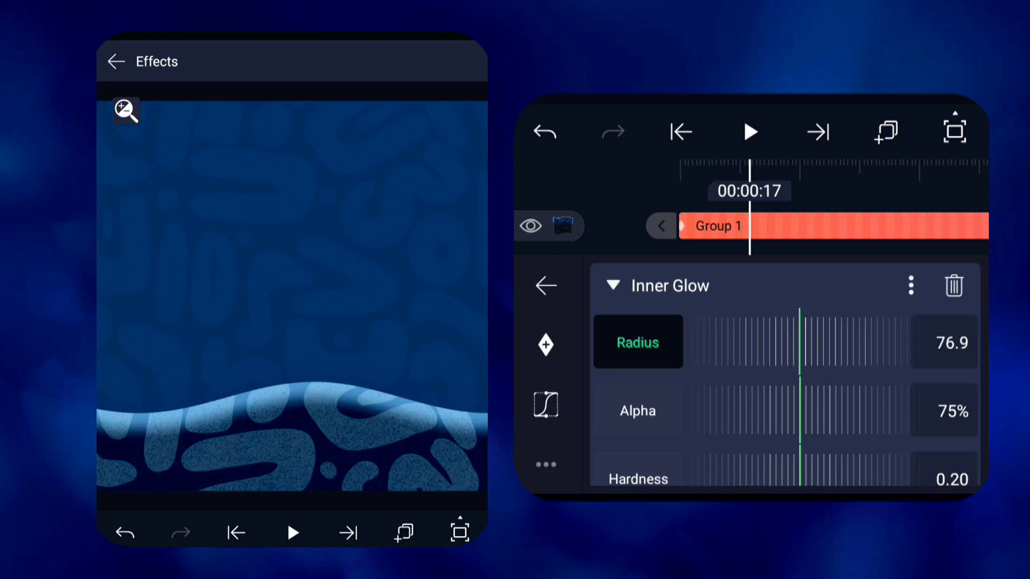
mouse_move(773, 412)
mouse_down()
mouse_move(829, 412)
mouse_move(757, 411)
mouse_move(806, 411)
mouse_up()
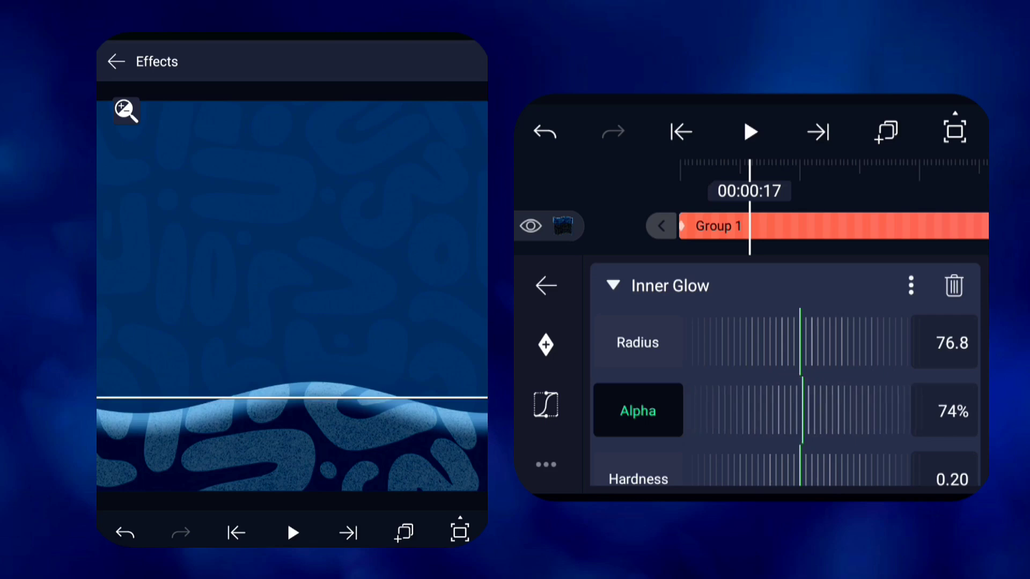
scroll(785, 396, down, 2)
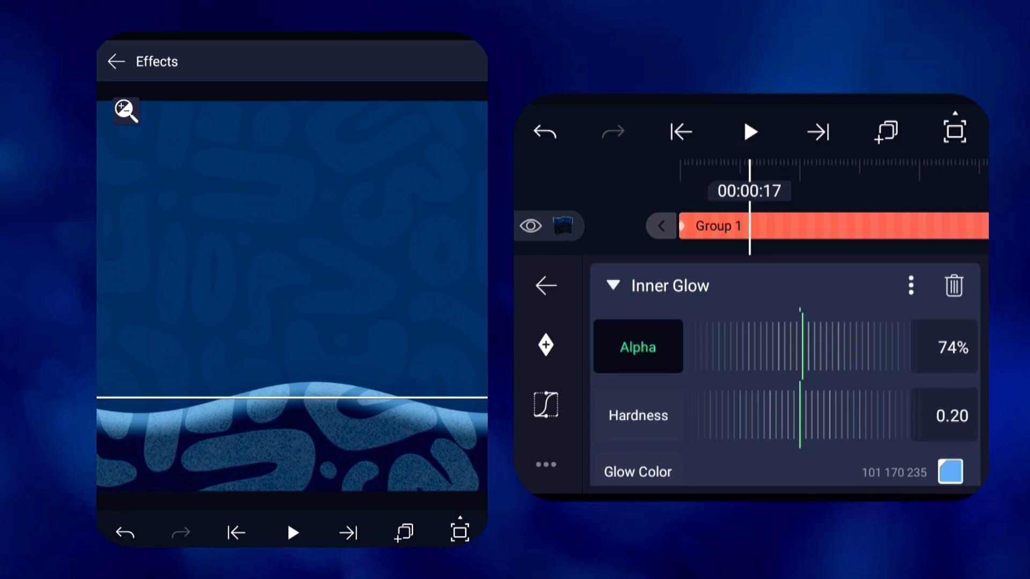
key(Escape)
key(Escape)
key(Escape)
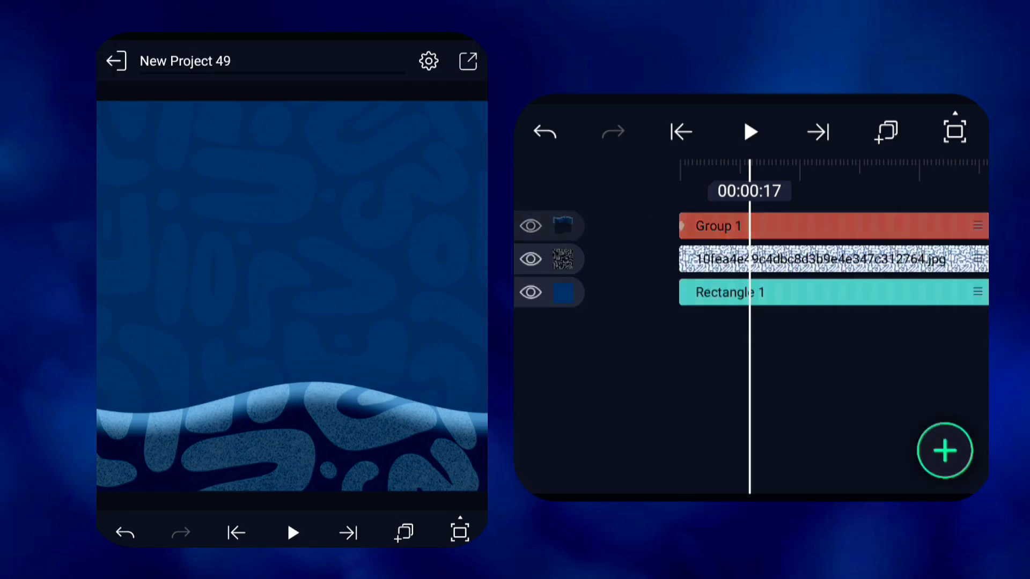